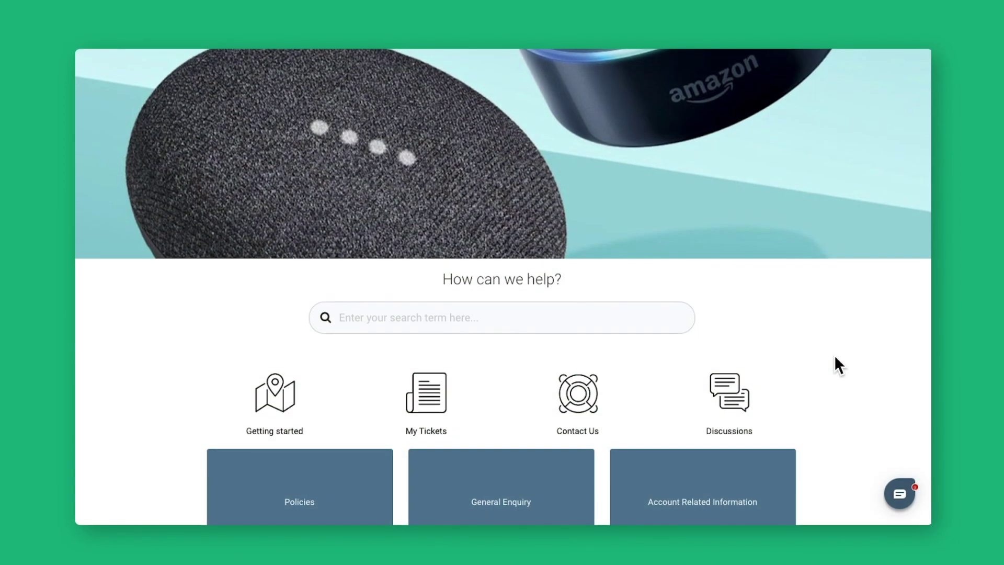
# Start a chat with the Freddy chatbot as Durga and choose Cancel an Order
pyautogui.click(907, 501)
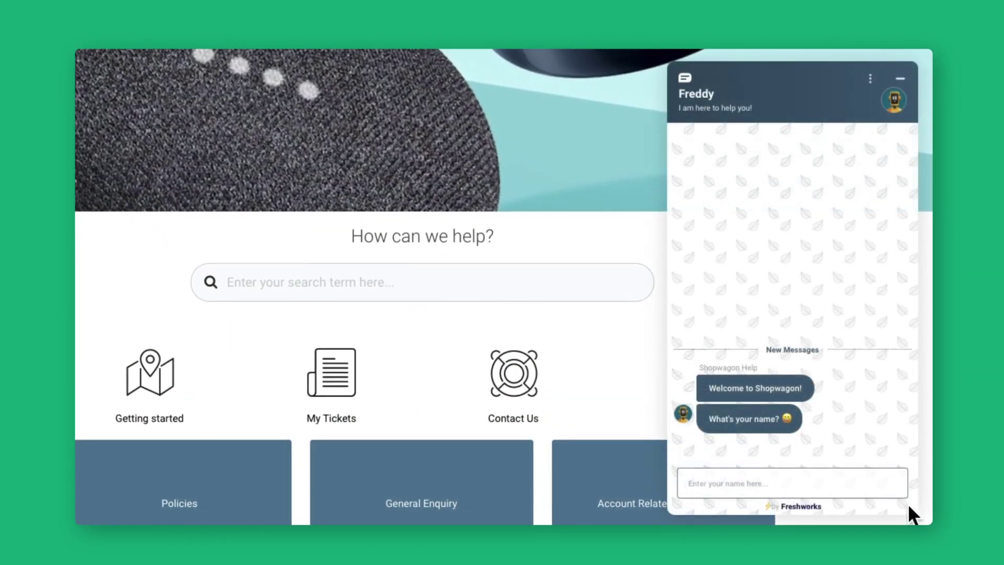
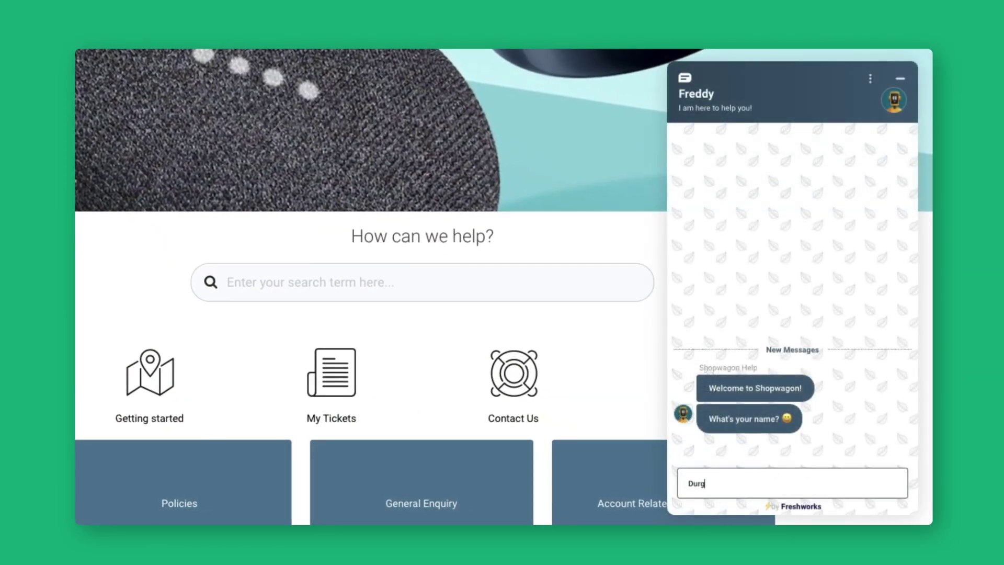
pyautogui.press('Return')
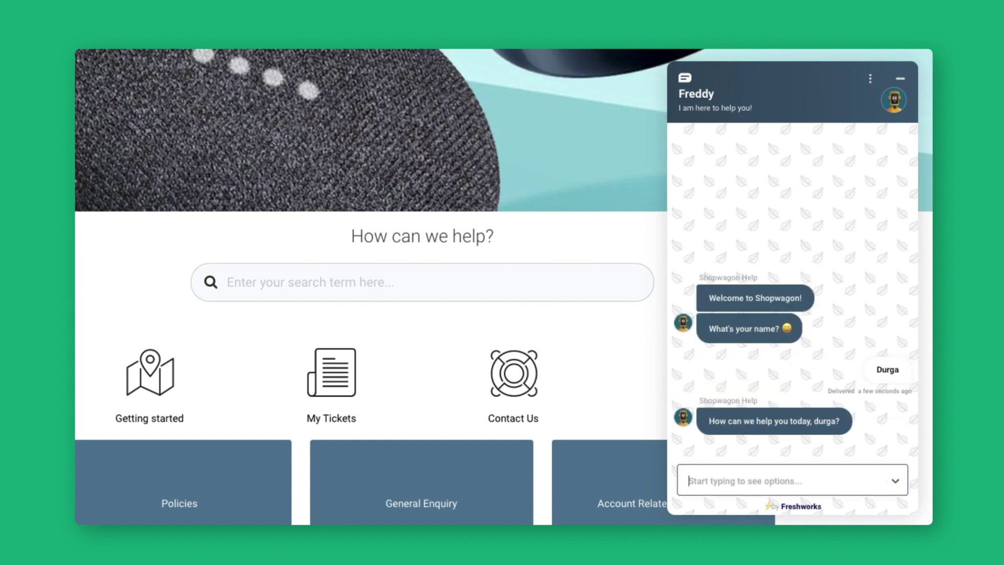
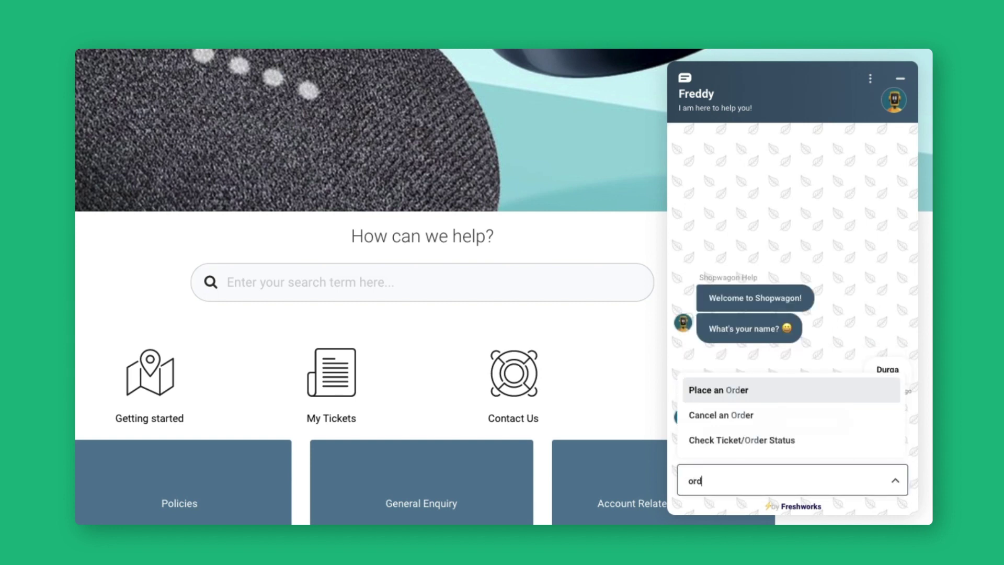
pyautogui.press('Down')
pyautogui.press('Return')
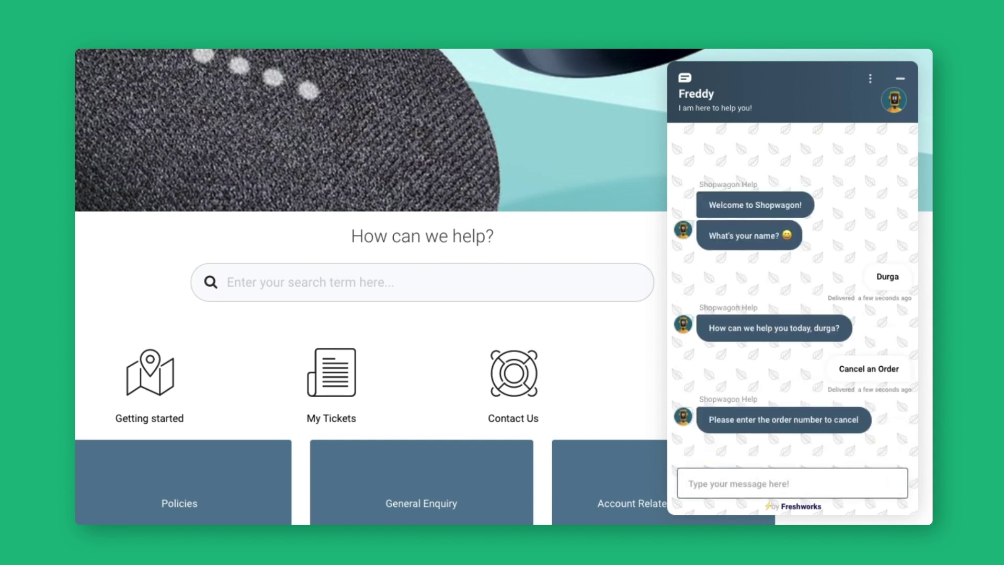
pyautogui.press('Return')
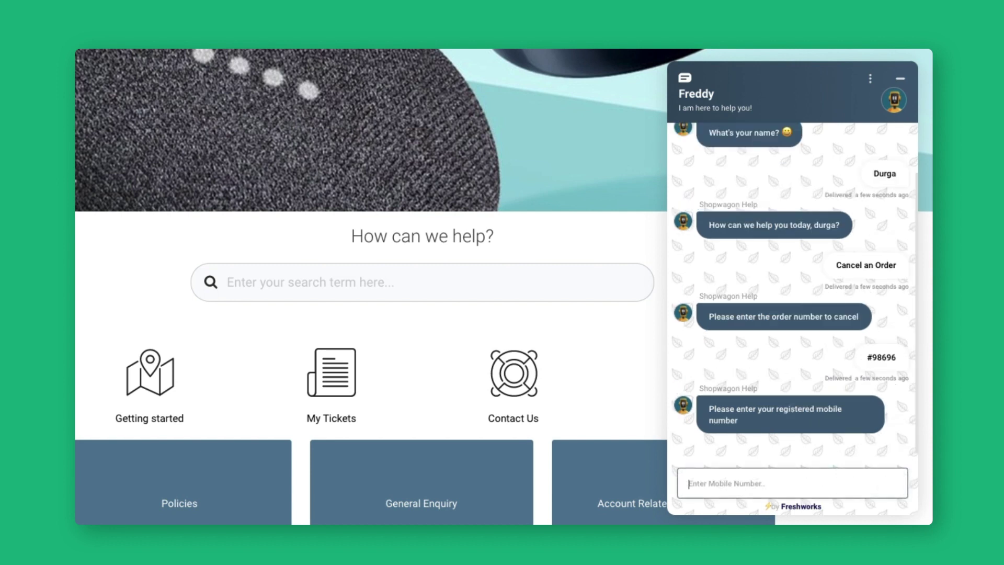
pyautogui.press('Return')
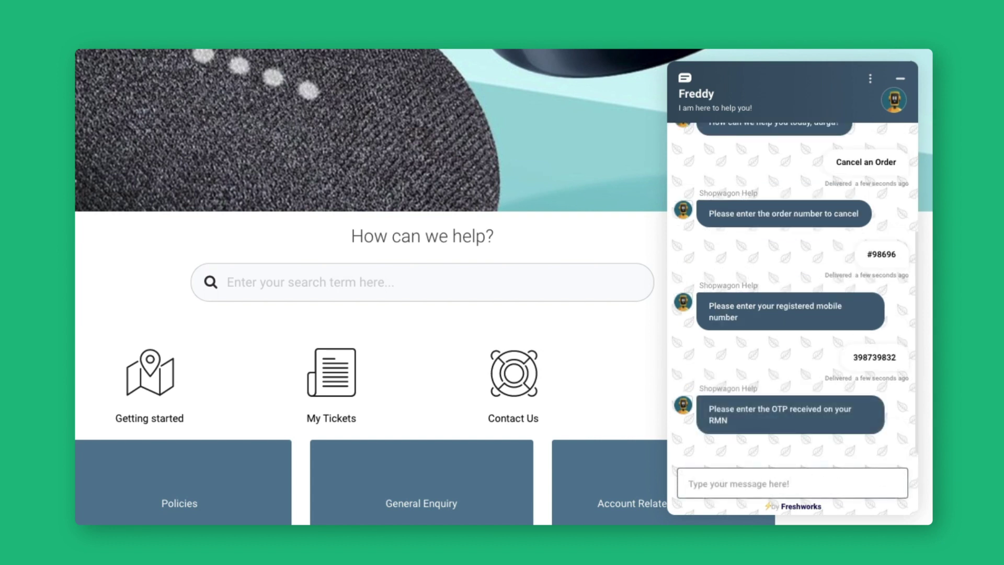
pyautogui.press('Return')
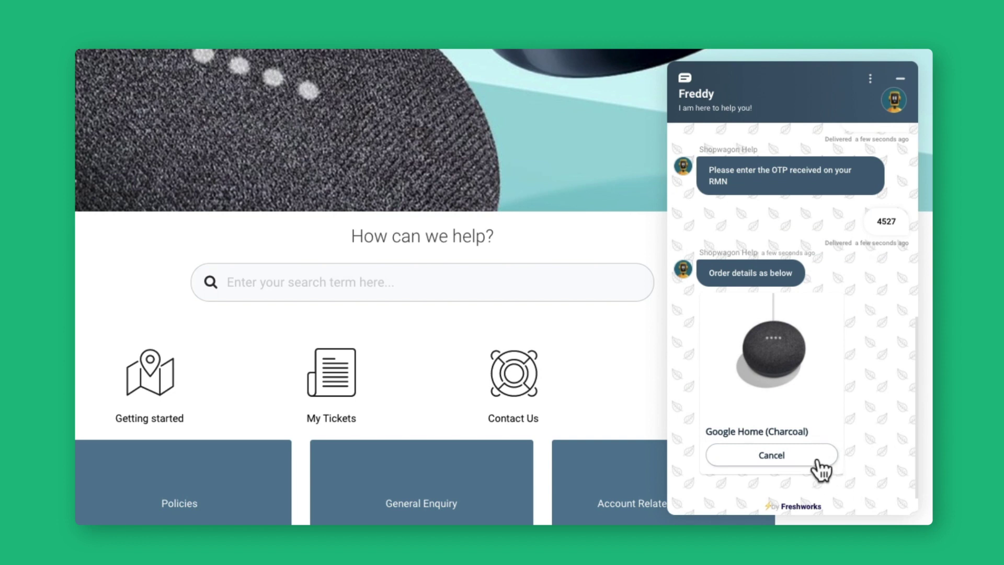
pyautogui.click(821, 463)
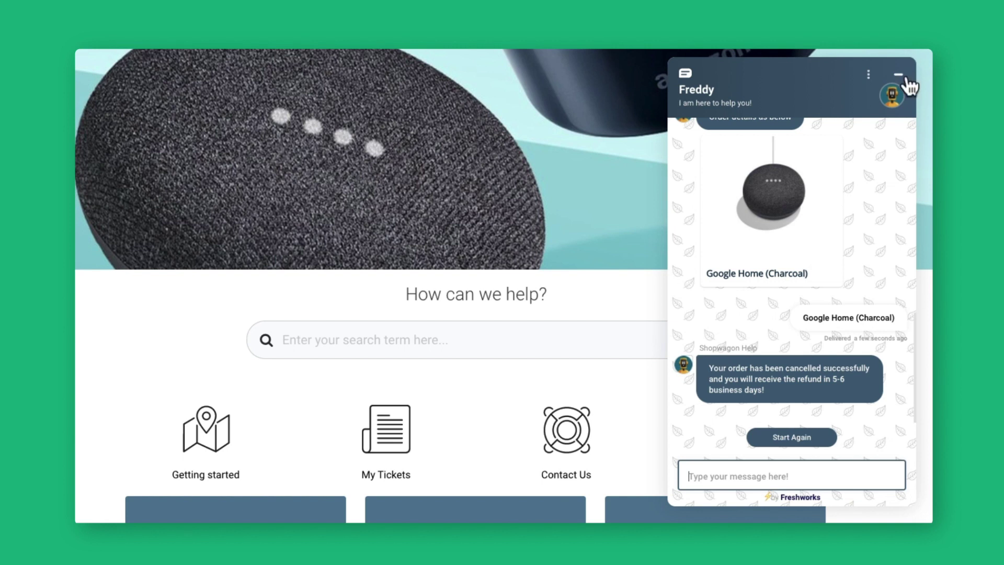
pyautogui.click(905, 78)
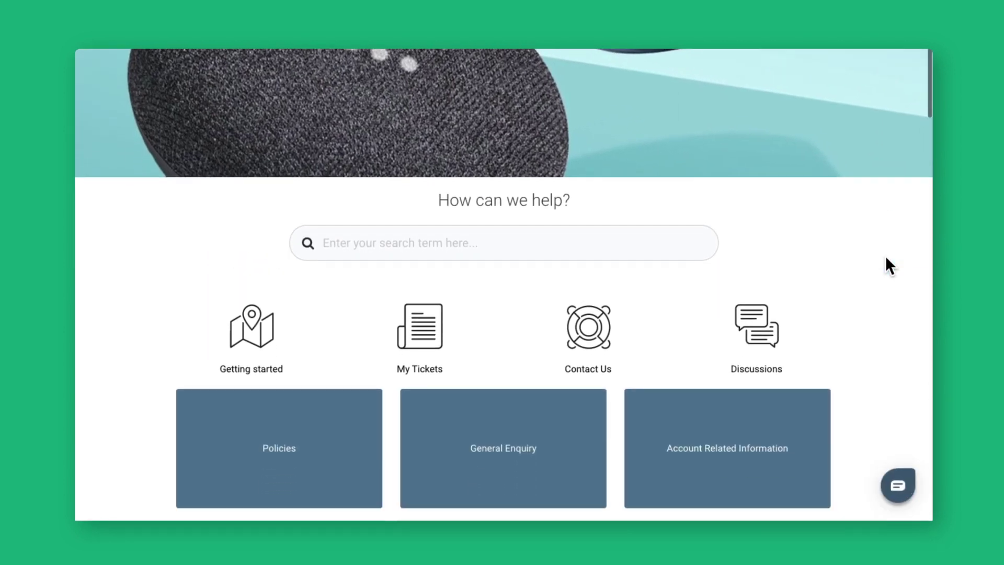
pyautogui.scroll(-2, 886, 255)
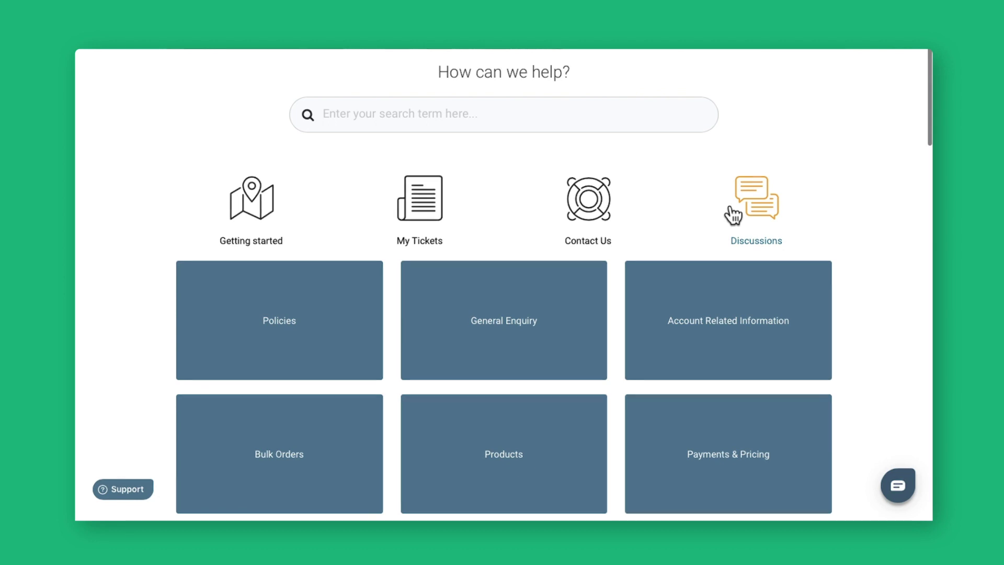
pyautogui.click(616, 208)
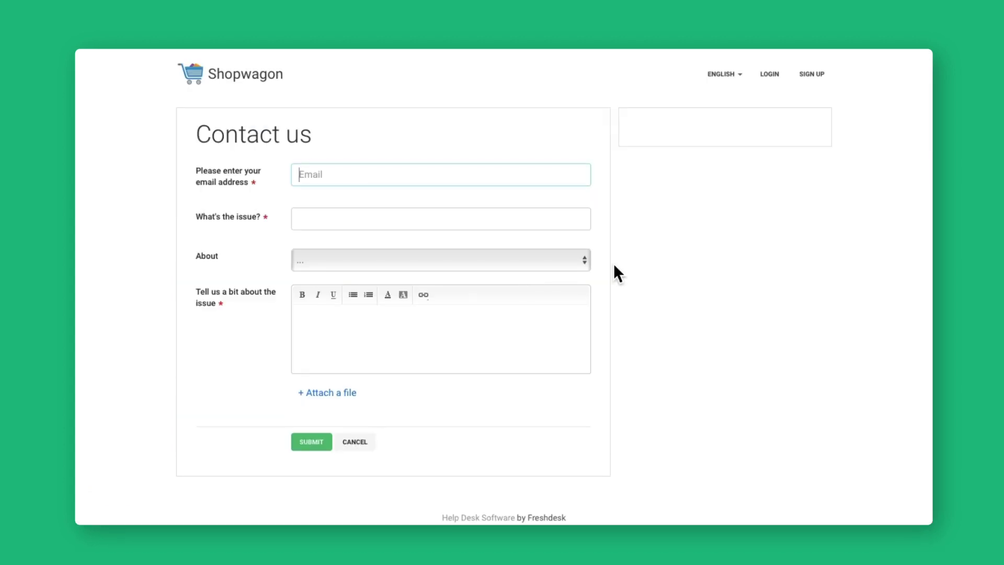
pyautogui.press('Tab')
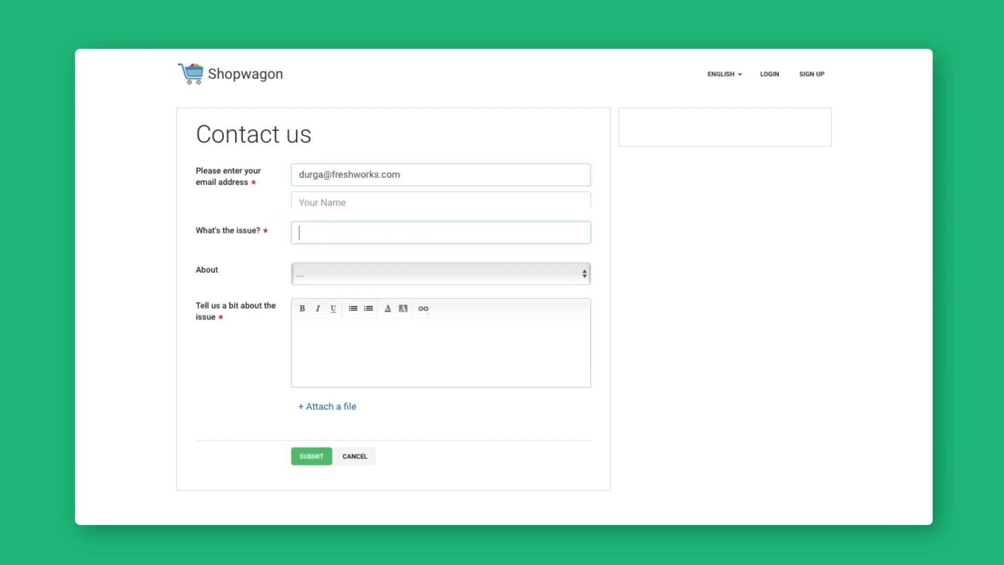
pyautogui.write('Unhappy')
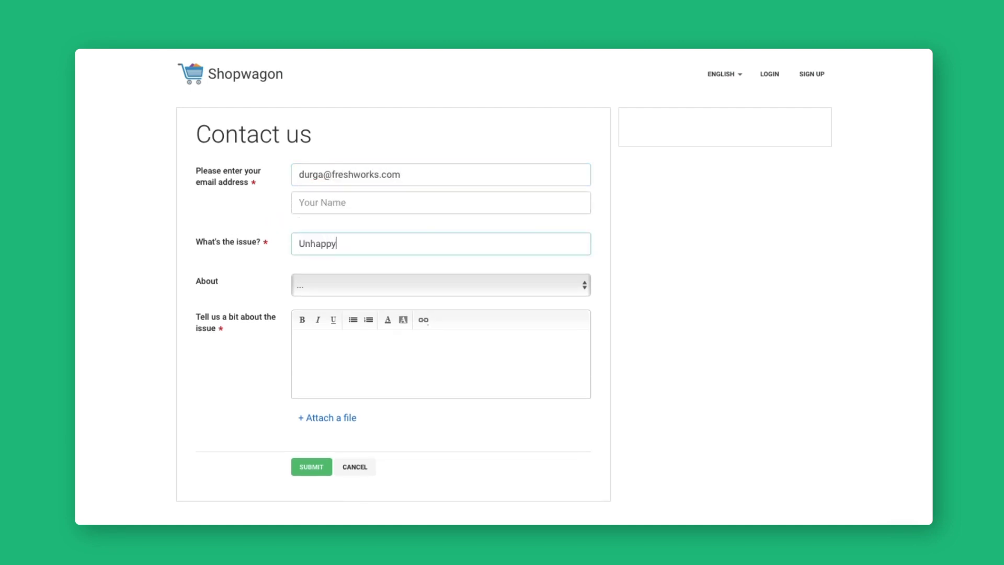
pyautogui.write(' with the or')
pyautogui.write('der')
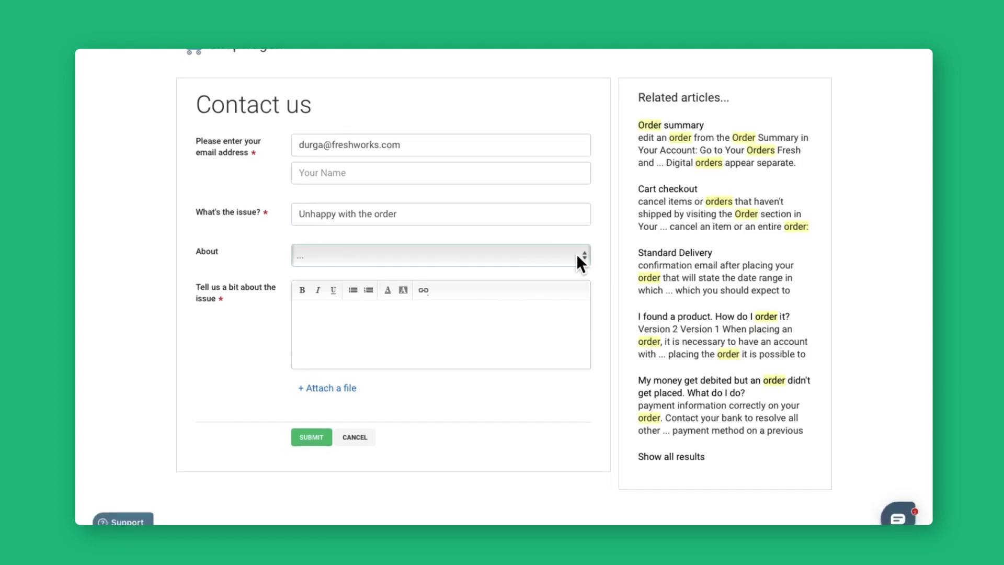
# Set topic Feedback, type Quality, description 'The product isn't working as expected'; search help articles
pyautogui.click(572, 240)
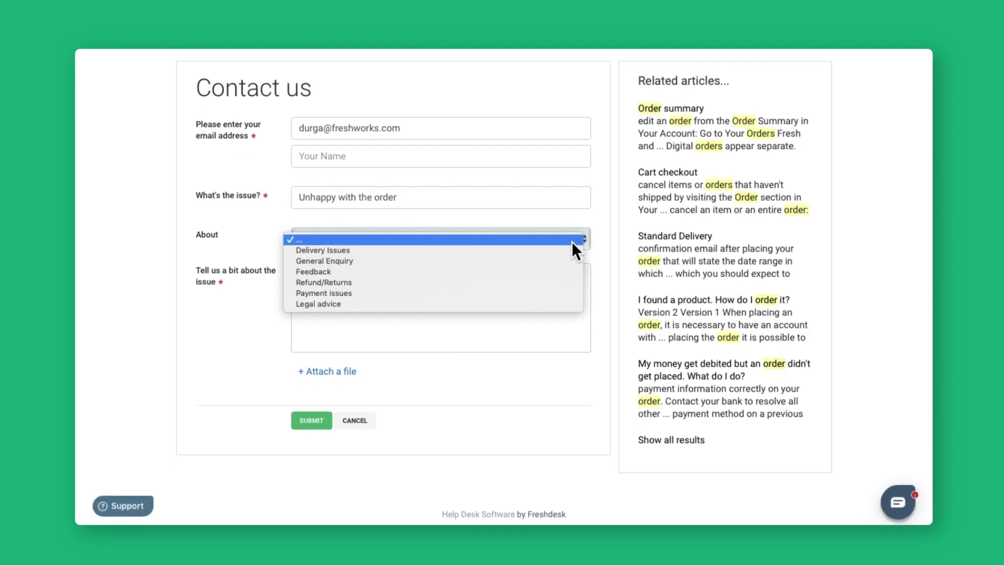
pyautogui.click(553, 275)
pyautogui.click(441, 306)
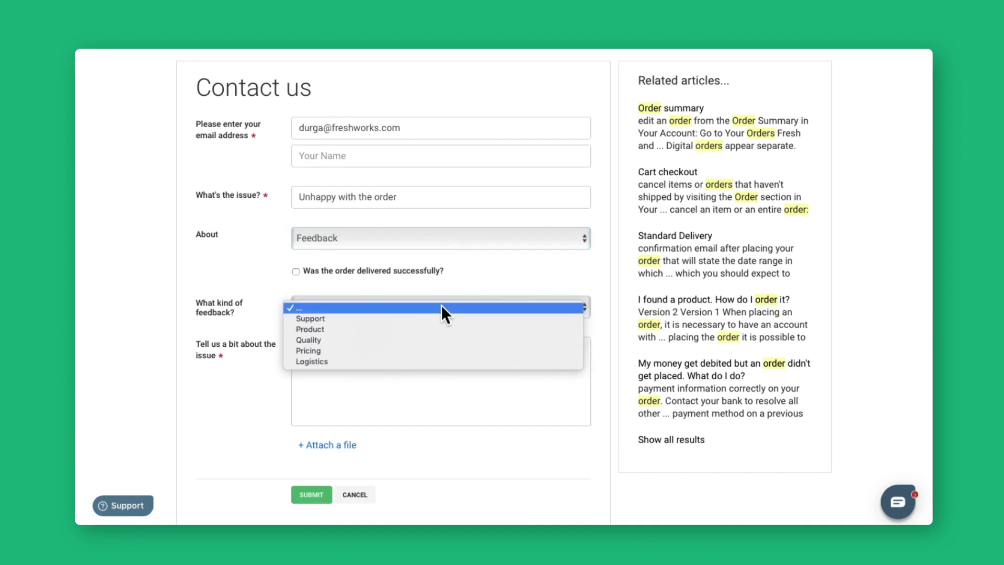
pyautogui.click(422, 373)
pyautogui.click(415, 397)
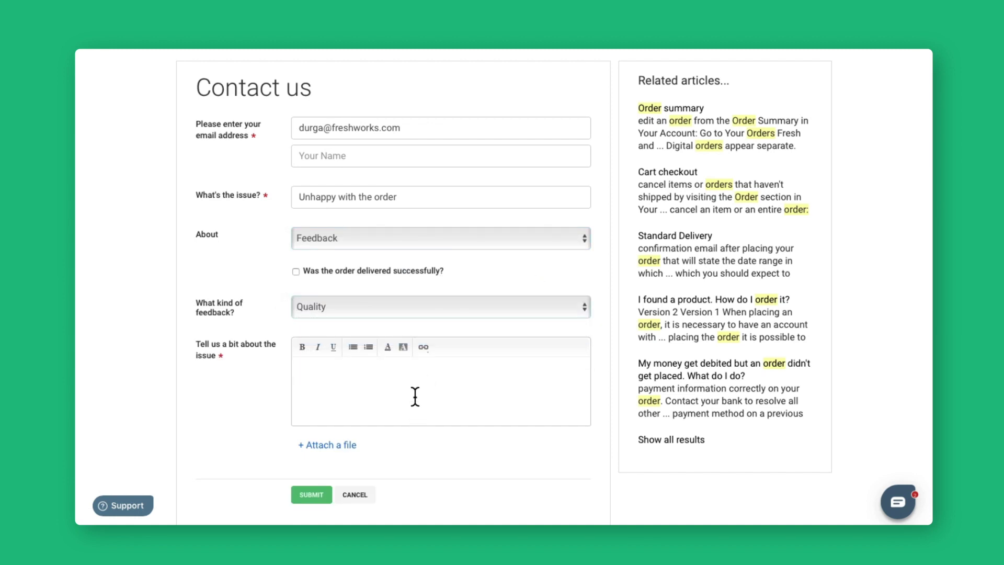
pyautogui.write("The product isn't working as e")
pyautogui.write('xpected')
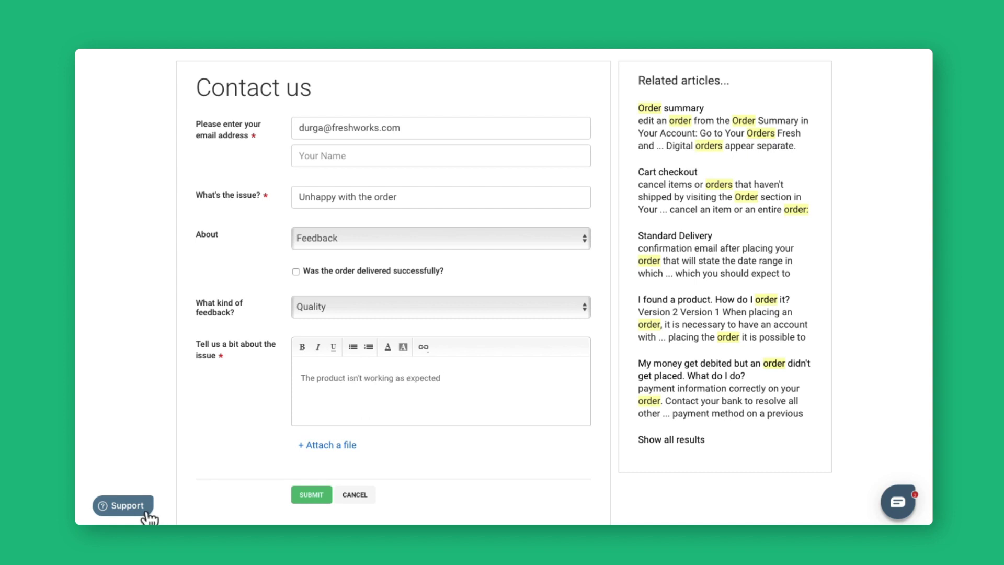
pyautogui.click(137, 514)
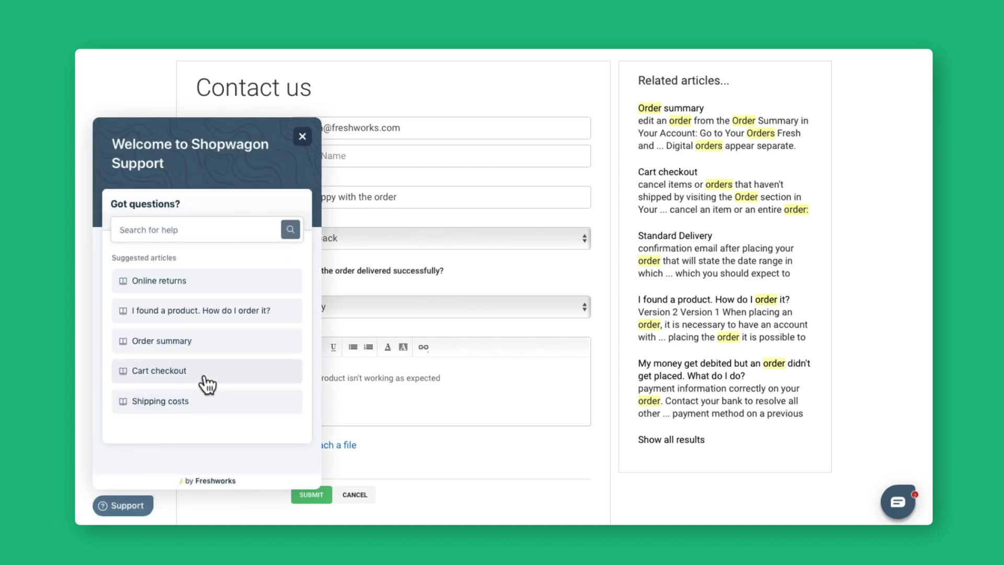
pyautogui.click(204, 240)
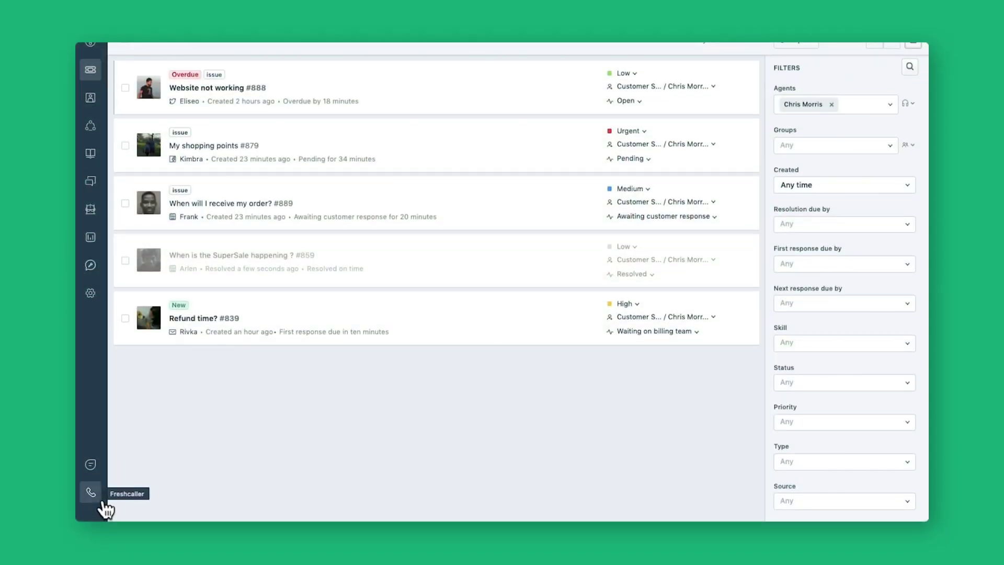
# Toggle the Freshcaller phone dialer and Freshchat conversations sidebar panels open and closed
pyautogui.click(104, 501)
pyautogui.click(104, 501)
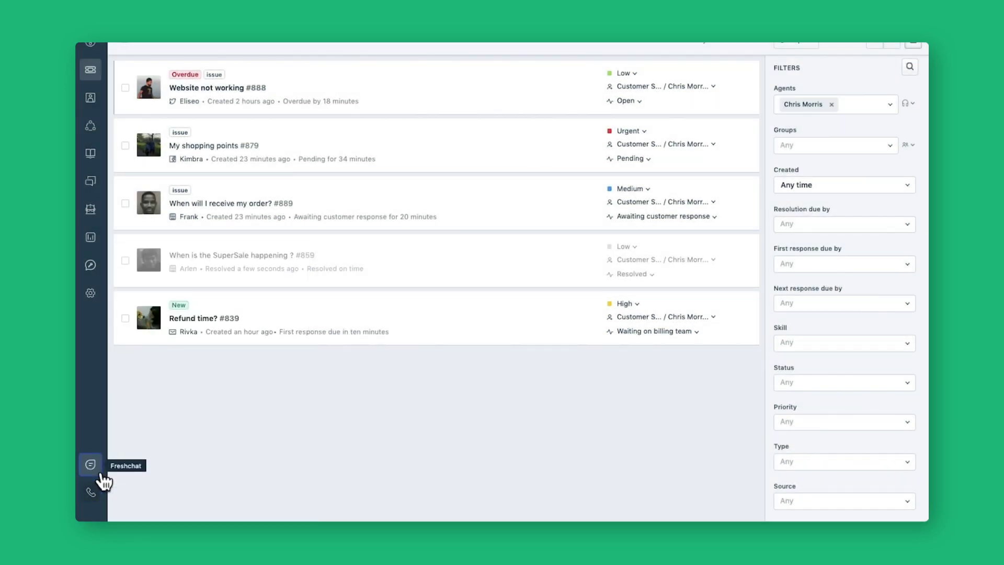
pyautogui.click(101, 475)
pyautogui.click(102, 474)
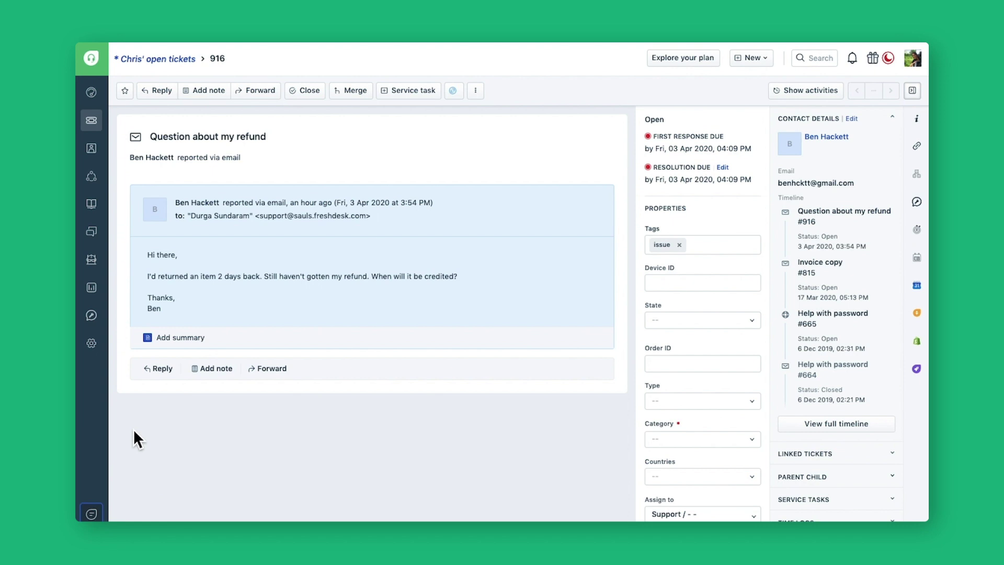
# Insert the Late refund canned response into the ticket #916 reply below the greeting
pyautogui.click(139, 365)
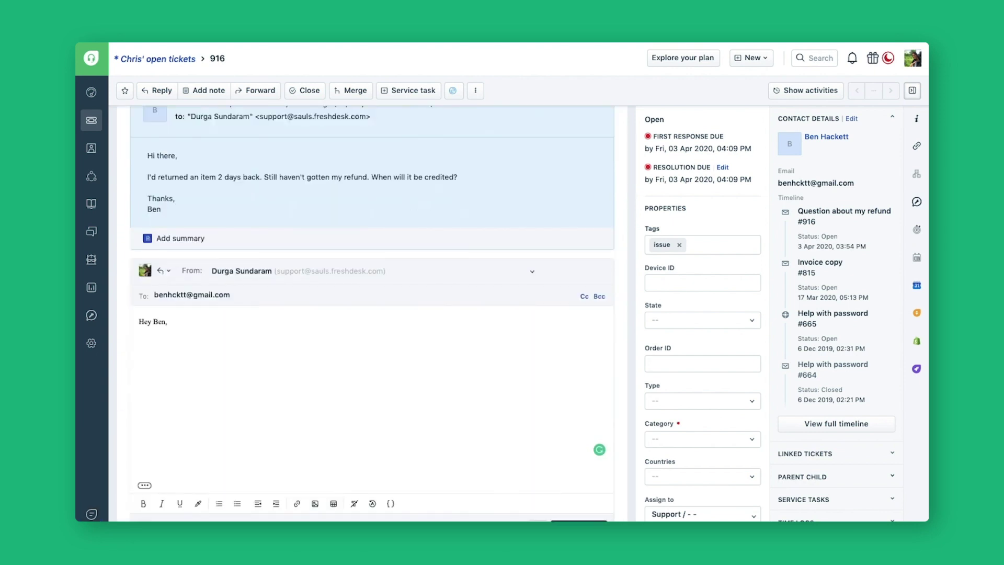
pyautogui.write('/c')
pyautogui.press('Return')
pyautogui.write('re')
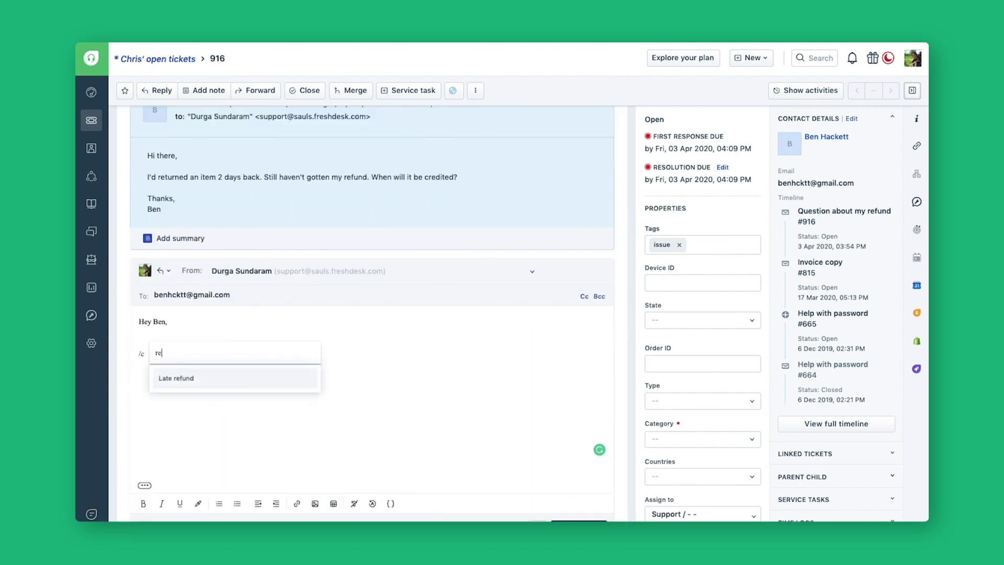
pyautogui.press('Return')
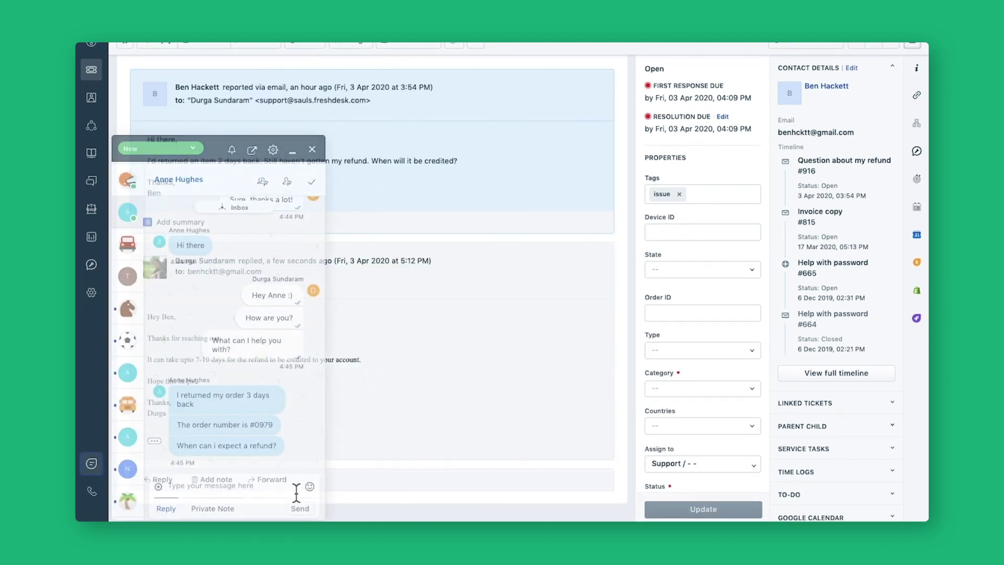
# In the chat, send the /refund timing reply and insert the 'Does that help?' response
pyautogui.click(294, 492)
pyautogui.write('/refund')
pyautogui.press('Return')
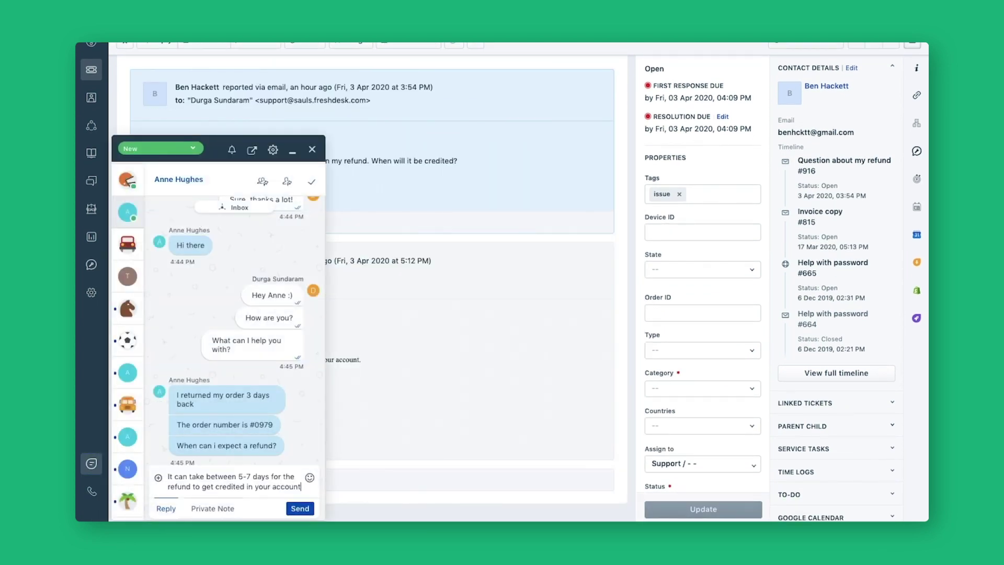
pyautogui.press('Return')
pyautogui.write('/help')
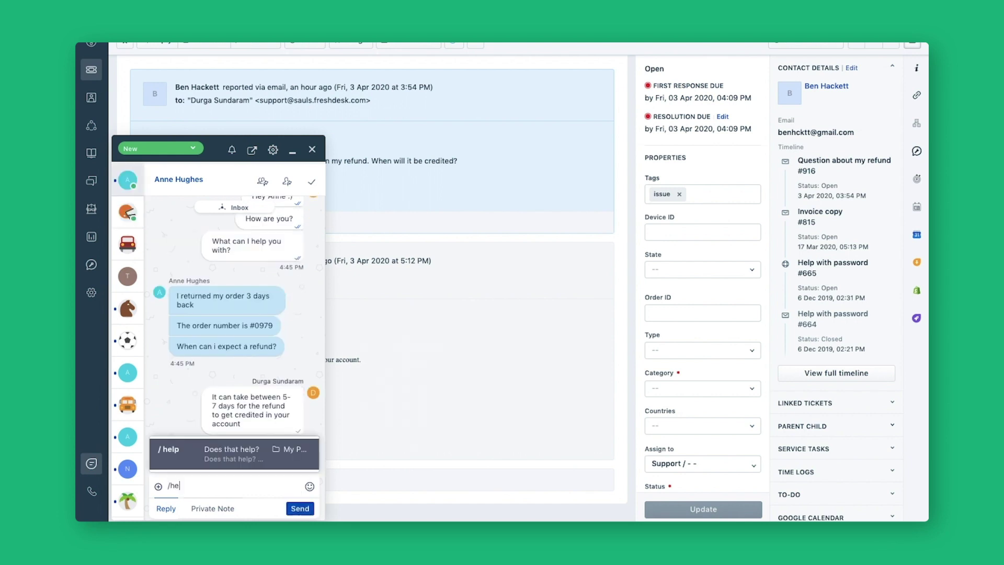
pyautogui.press('Return')
pyautogui.press('Return')
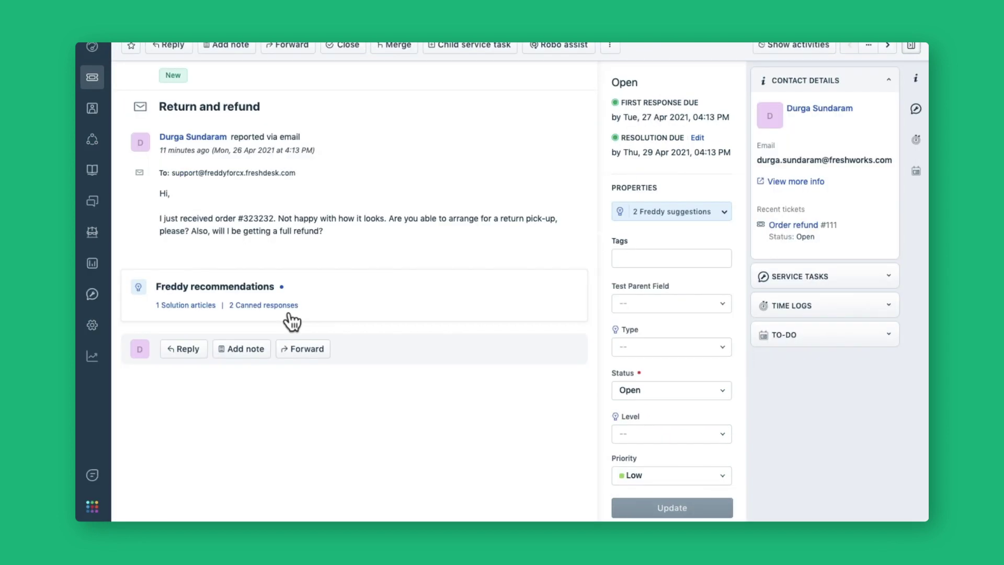
# Insert the 'Your order is eligible for refund' canned response into the reply and view Robo assist
pyautogui.click(282, 304)
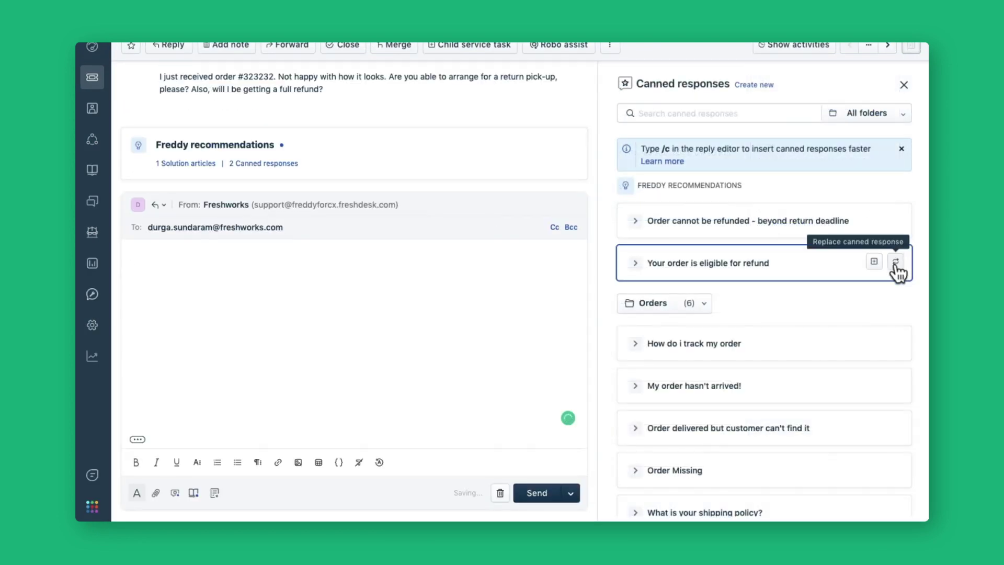
pyautogui.click(881, 264)
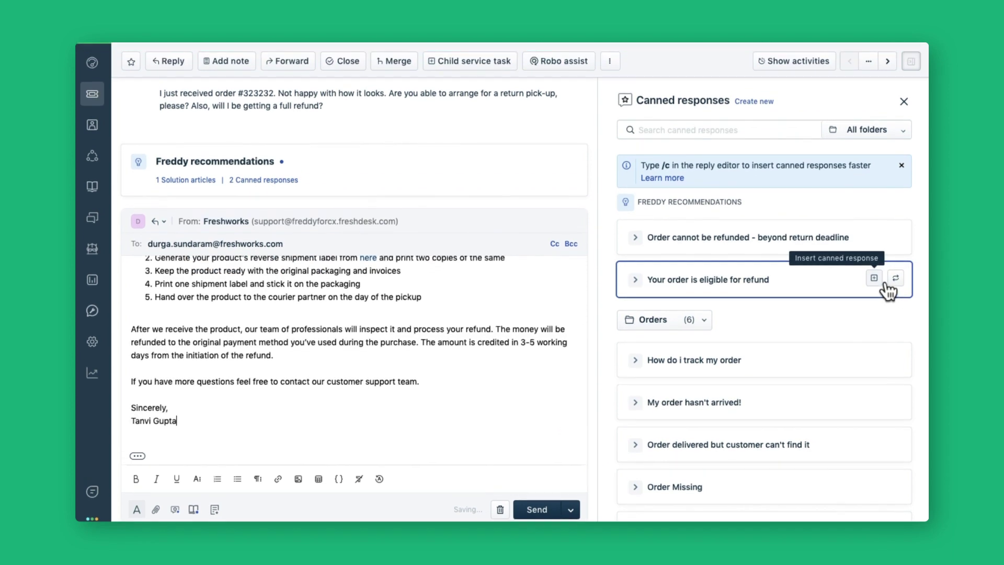
pyautogui.click(904, 136)
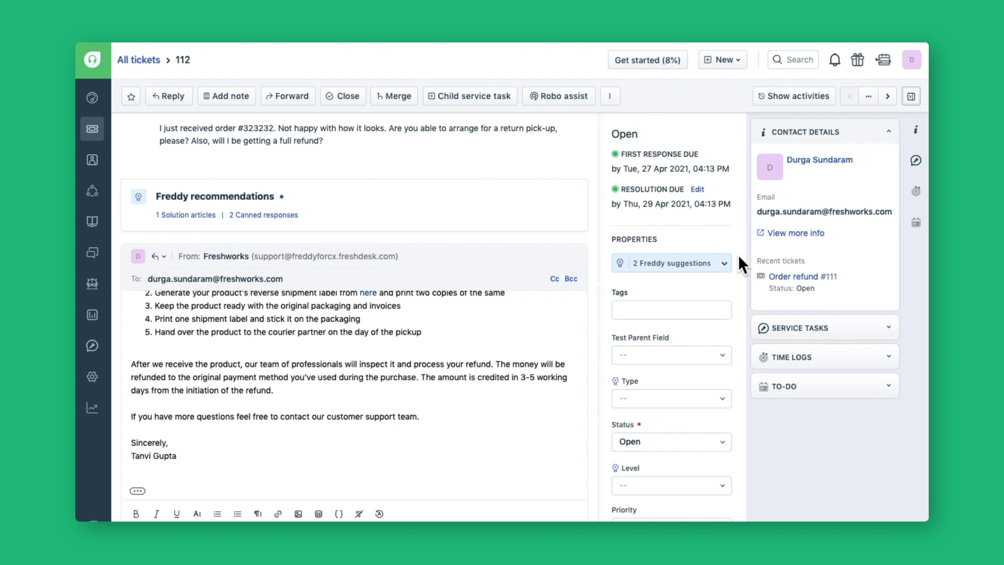
pyautogui.click(573, 105)
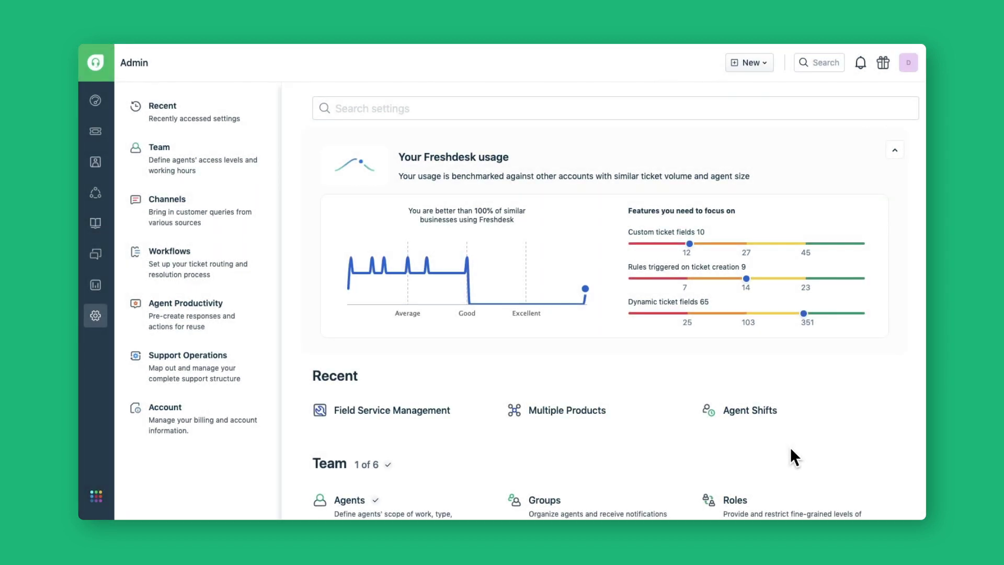
# Scroll down through the Admin settings page
pyautogui.scroll(-3, 795, 456)
pyautogui.scroll(-5, 796, 459)
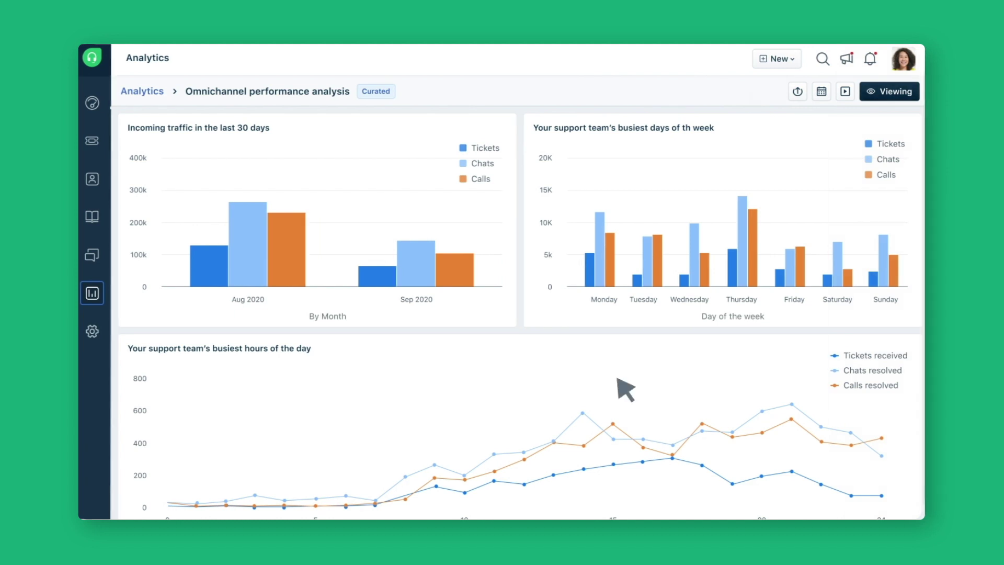
# Expand the incoming traffic chart and show its underlying data for Total Conversations
pyautogui.moveTo(506, 315)
pyautogui.click(501, 309)
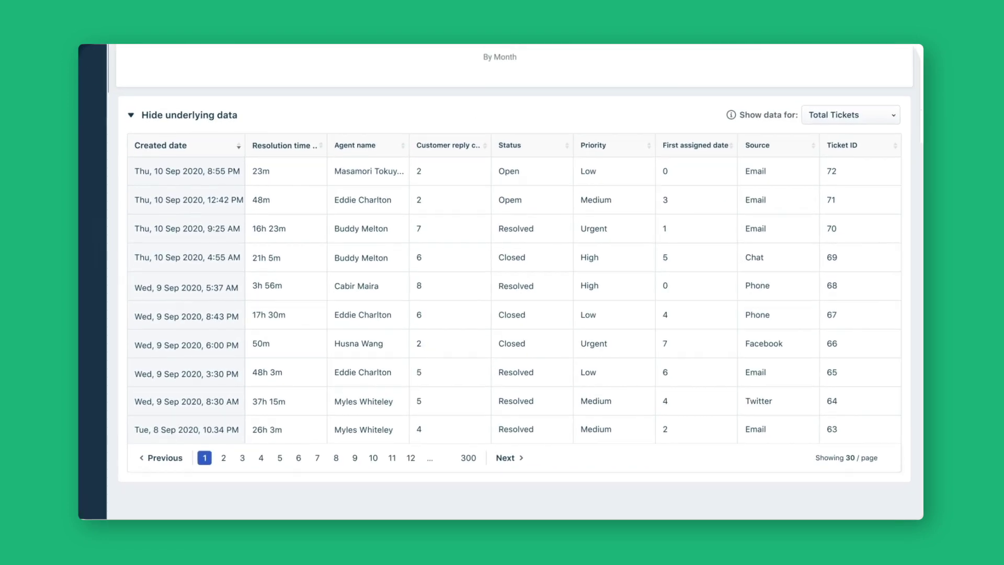
pyautogui.click(885, 117)
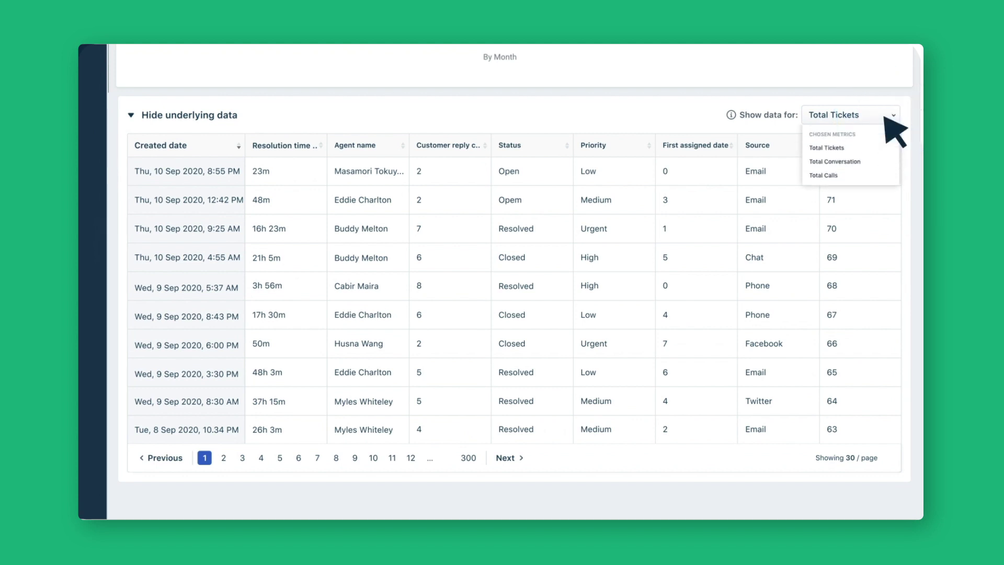
pyautogui.click(825, 202)
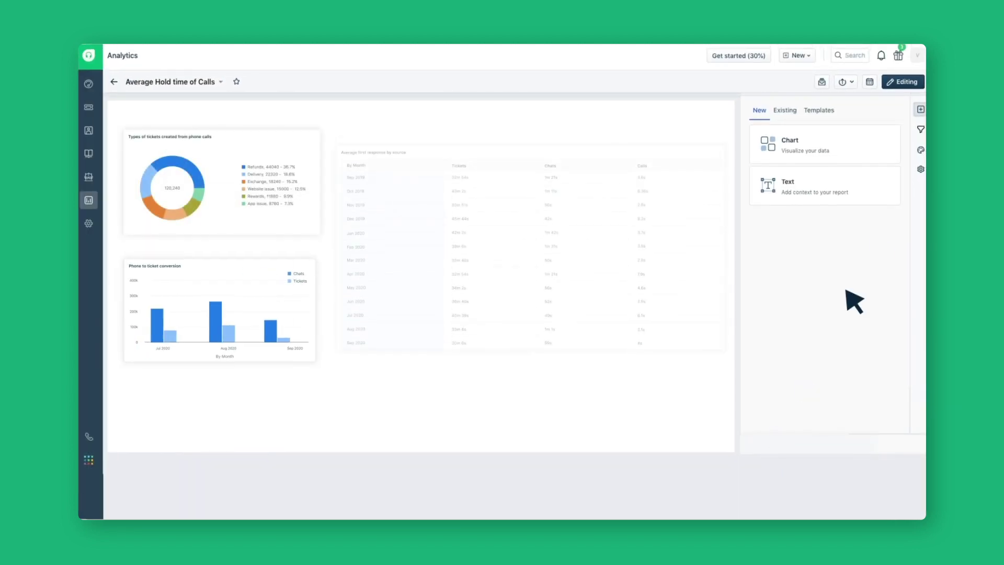
# Set the report's Page Styling layout background to light blue
pyautogui.click(921, 150)
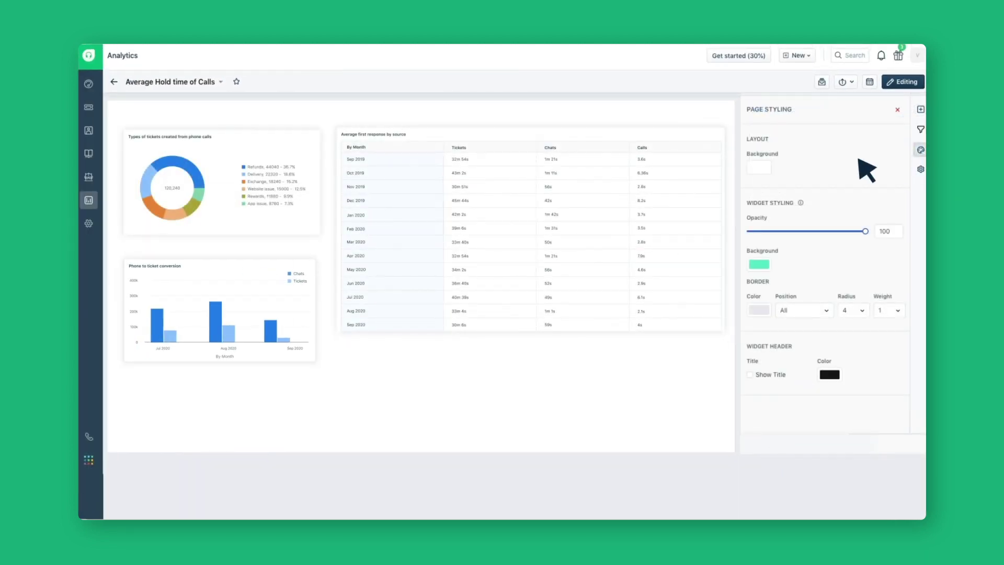
pyautogui.click(762, 169)
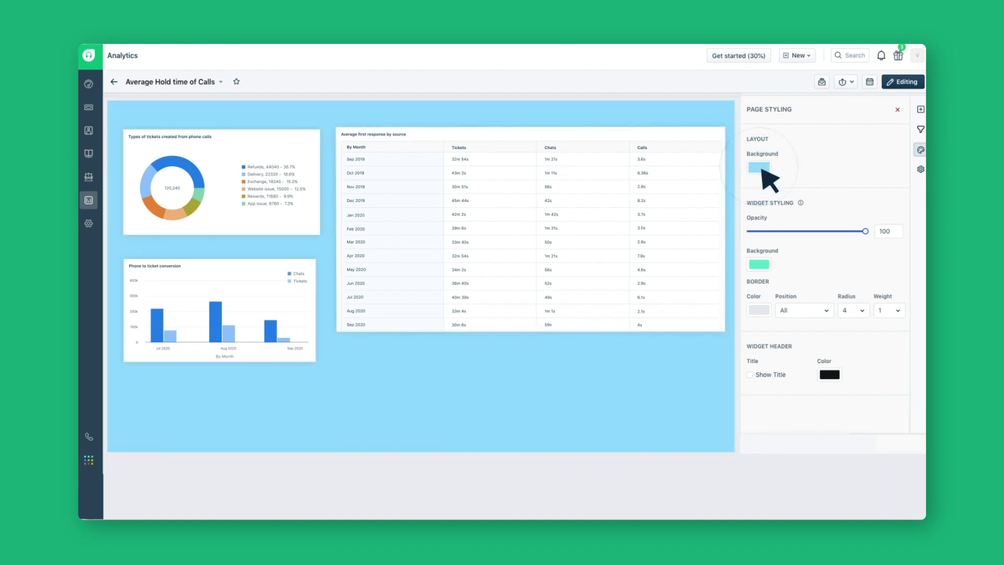